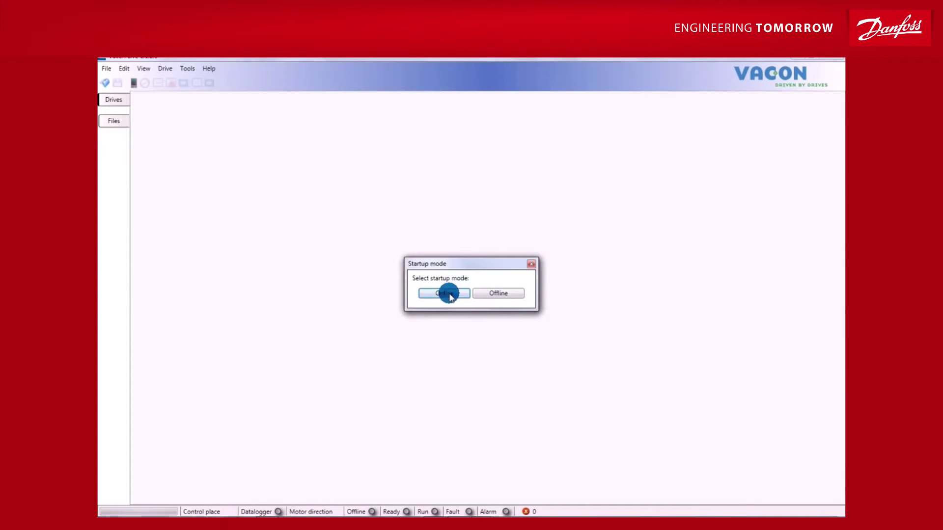
# - Start in online mode and connect to the TrainingDemo 1 drive found on COM3
pyautogui.click(449, 294)
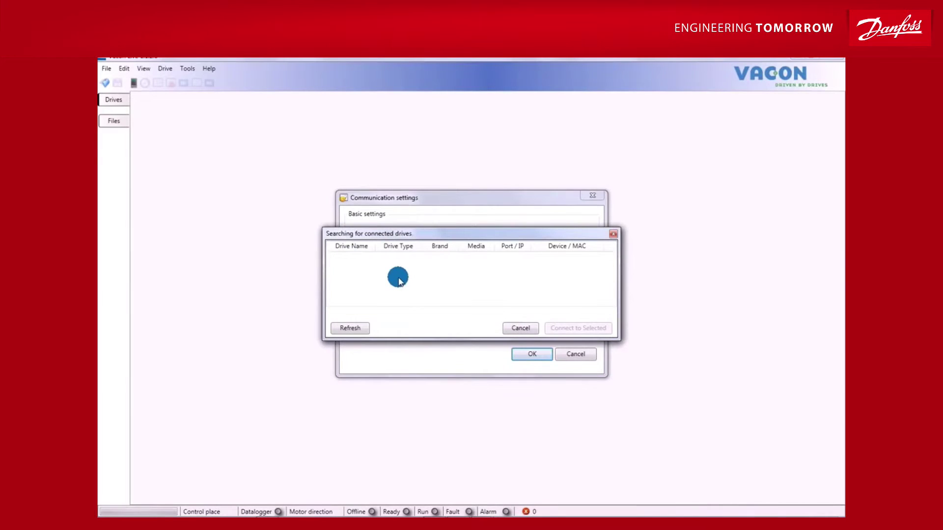
pyautogui.click(398, 260)
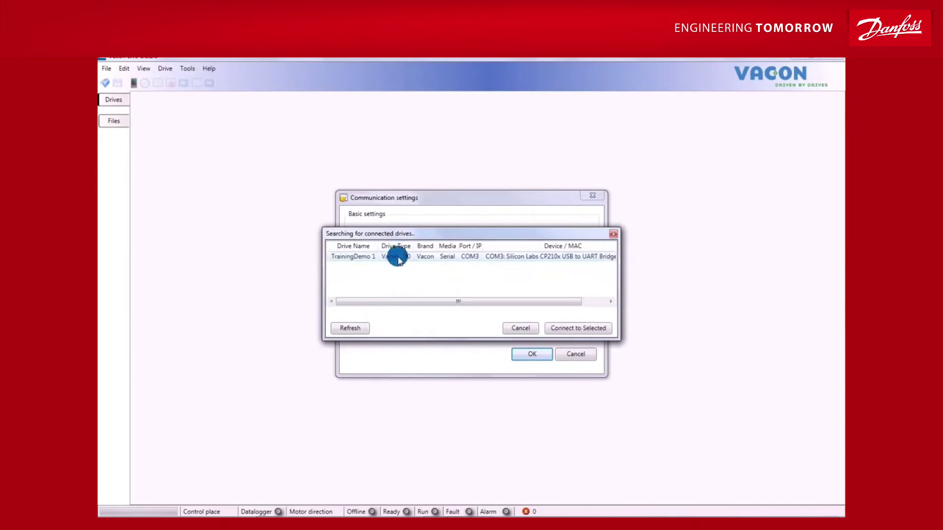
pyautogui.click(571, 329)
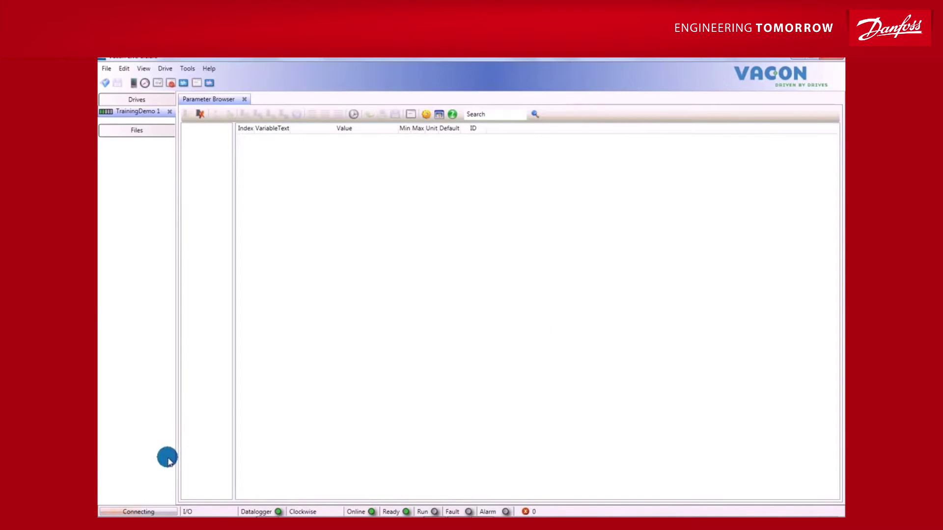
pyautogui.click(167, 513)
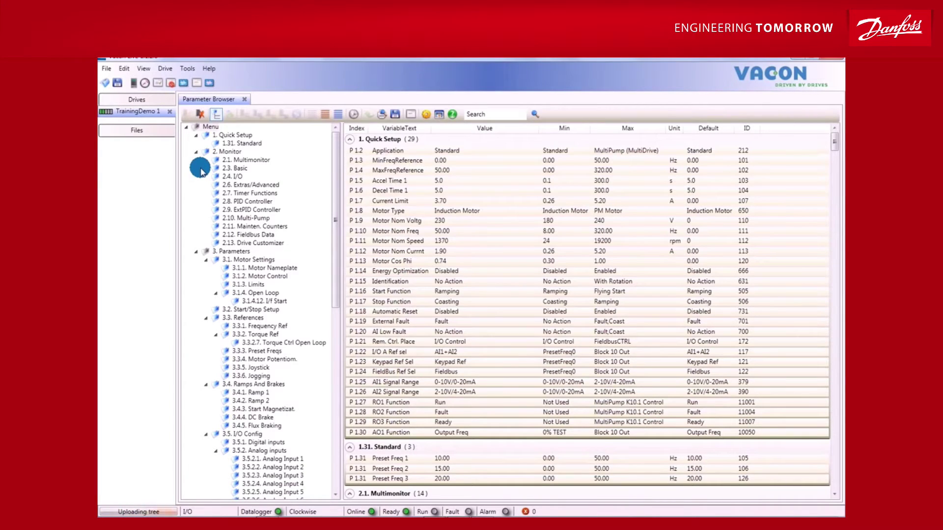
# - Examine the drive's parameter tree and the listed values from Quick Setup through the Monitor groups
pyautogui.moveTo(338, 182); pyautogui.dragTo(305, 448)
pyautogui.scroll(-1, 241, 455)
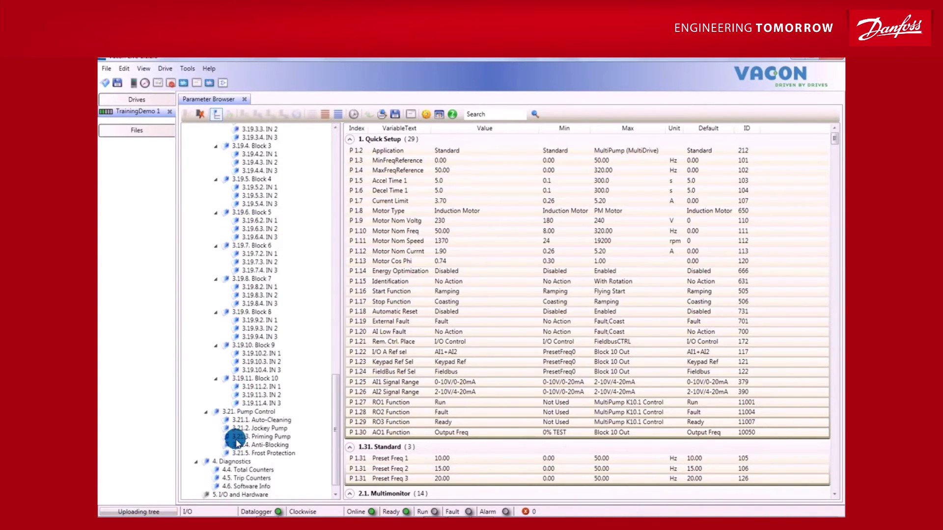
pyautogui.scroll(-10, 422, 186)
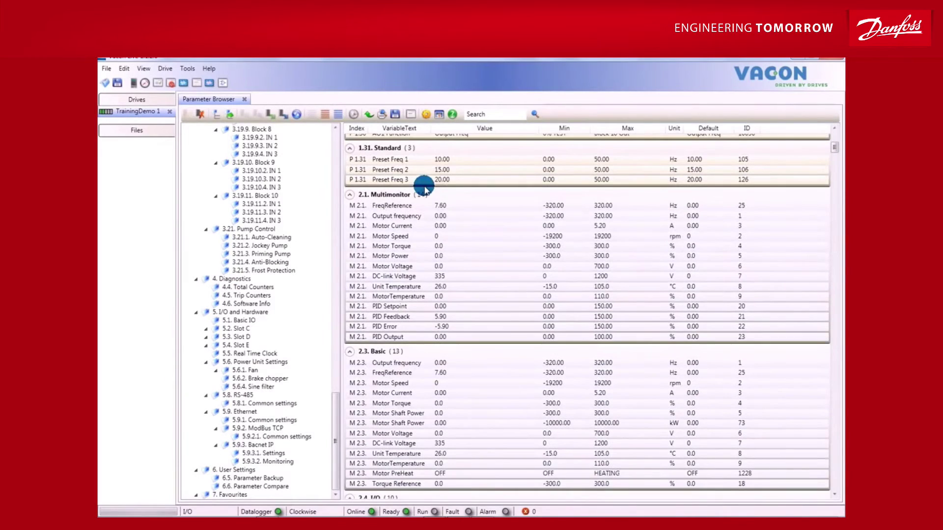
pyautogui.scroll(-15, 415, 218)
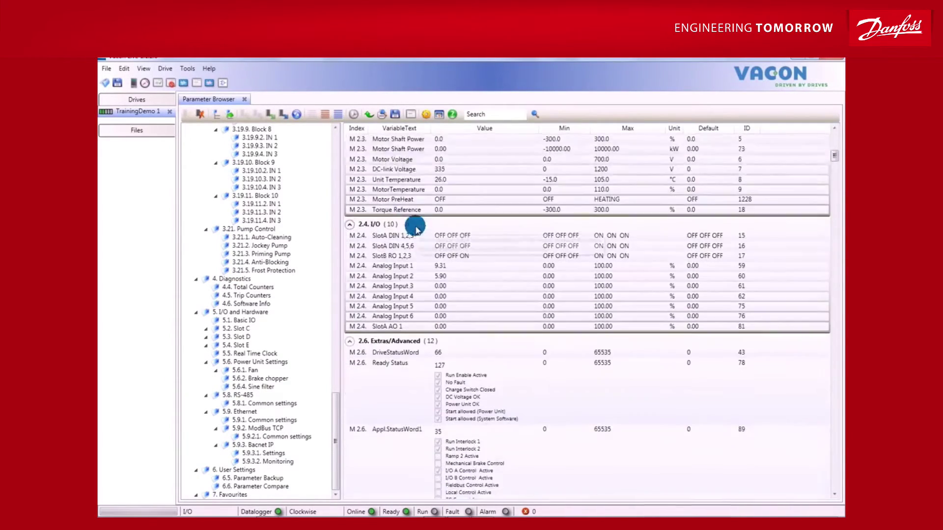
pyautogui.scroll(-4, 415, 227)
pyautogui.scroll(6, 415, 228)
pyautogui.scroll(15, 415, 229)
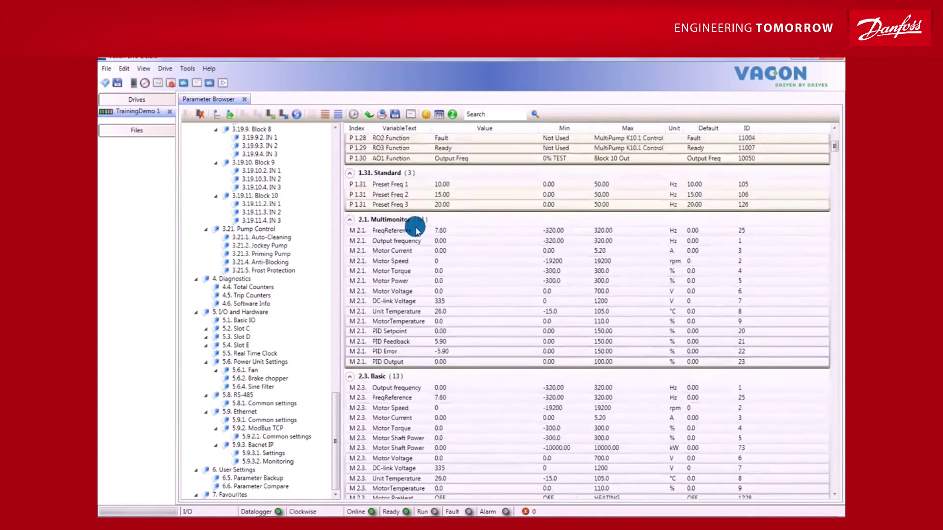
pyautogui.scroll(4, 414, 229)
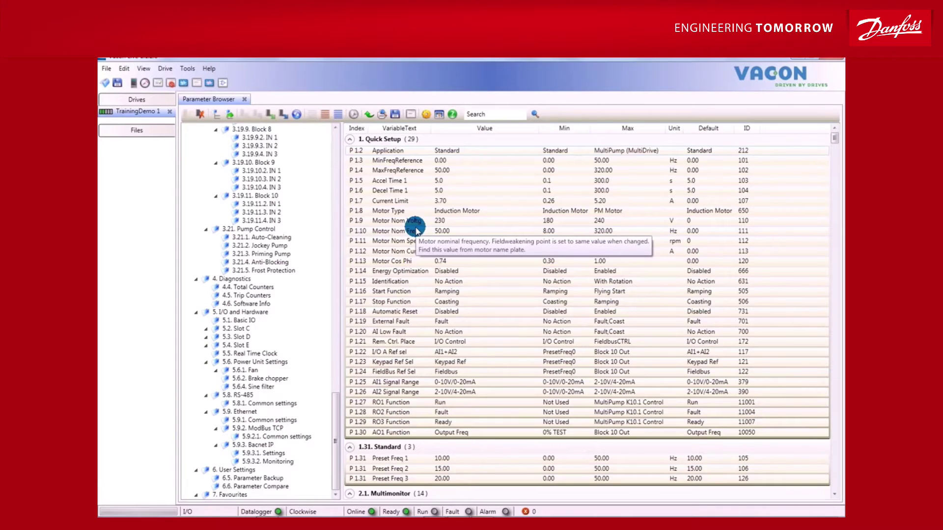
# - Set the Quick Setup parameter P 1.3 MinFreqReference to 10 Hz
pyautogui.click(444, 160)
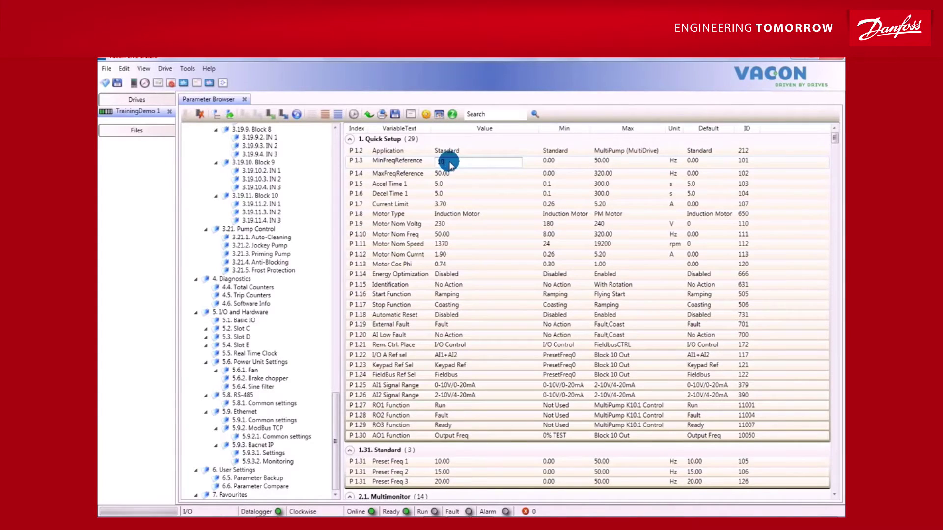
pyautogui.write('10')
pyautogui.press('Return')
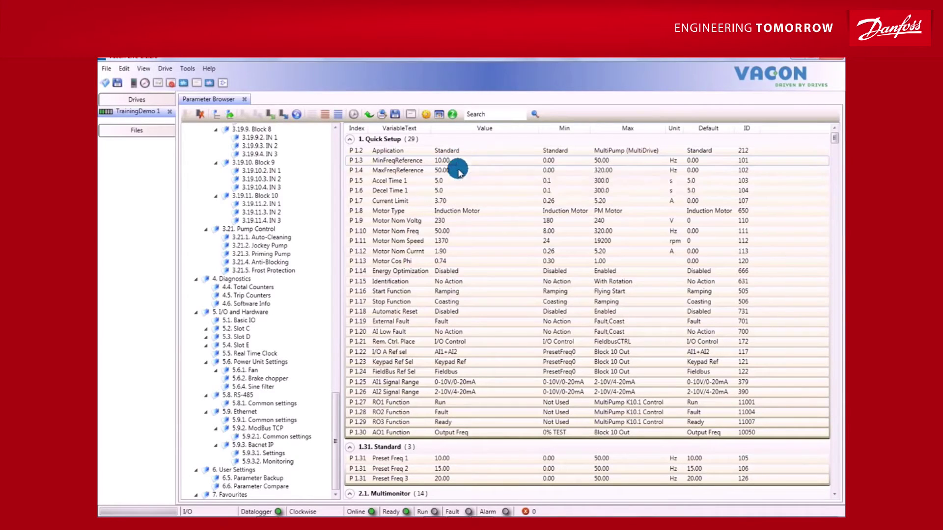
# - Search the parameters for "motor" and read the description of the motor nominal current parameter
pyautogui.click(479, 117)
pyautogui.click(479, 117)
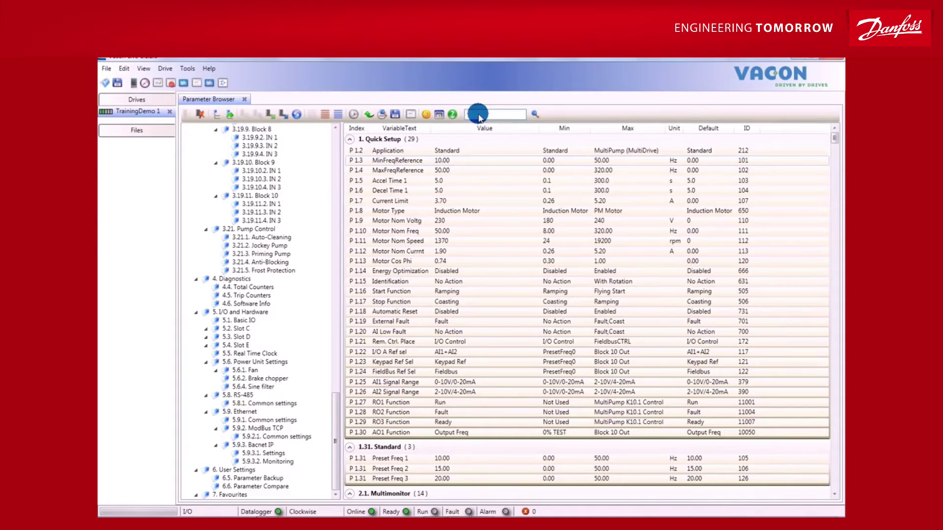
pyautogui.write('motor')
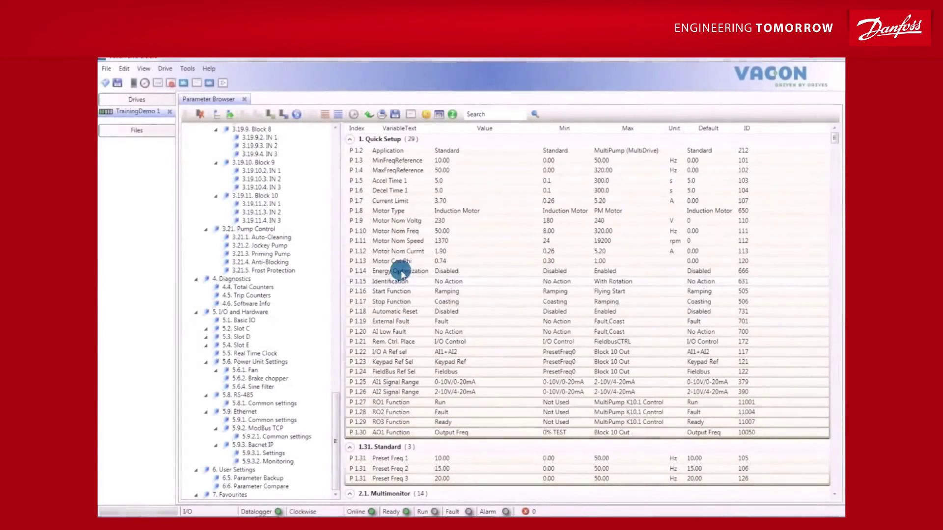
pyautogui.moveTo(400, 254)
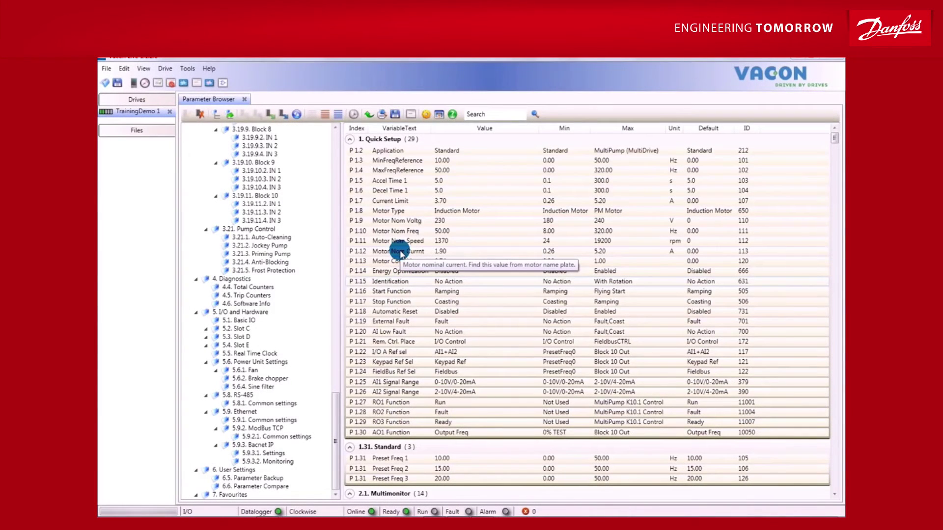
pyautogui.moveTo(398, 275)
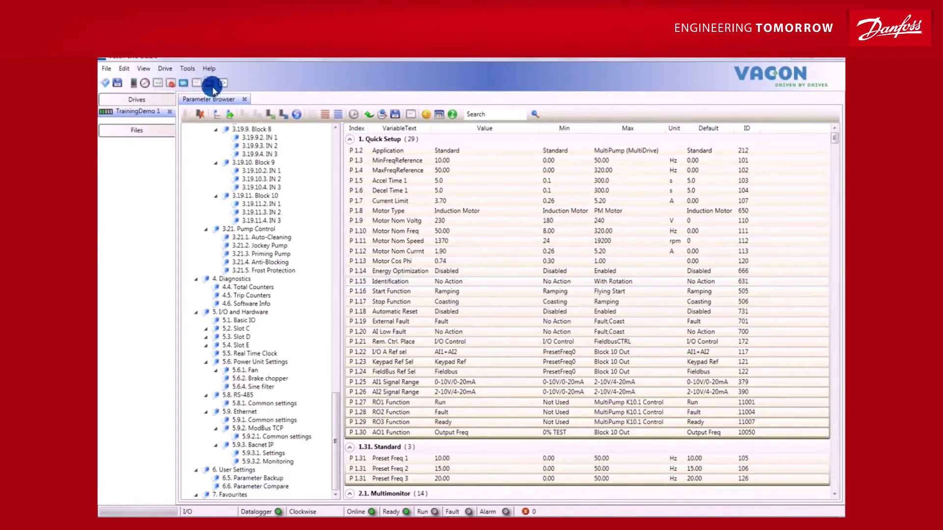
# - Consult the help contents on the Parameter Browser's Toolbar, Listview and Treeview, and close the help
pyautogui.click(209, 69)
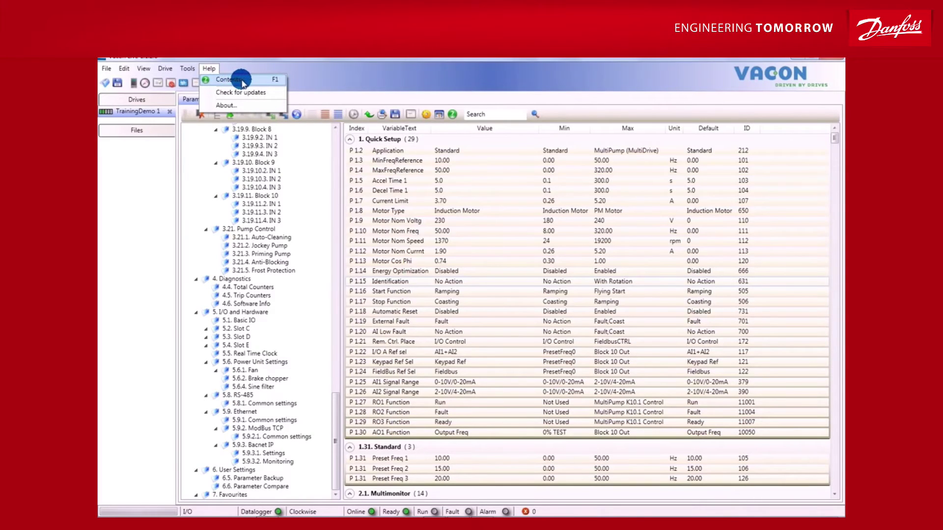
pyautogui.click(229, 79)
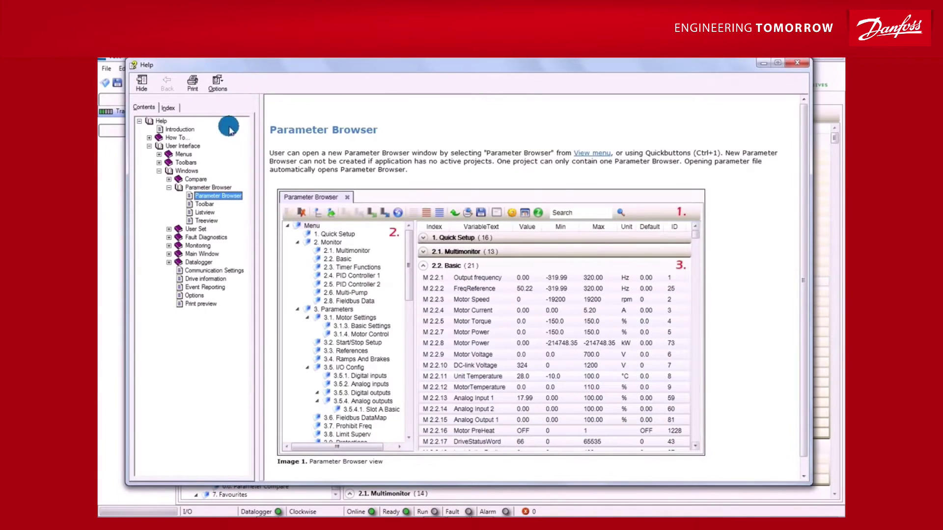
pyautogui.click(204, 204)
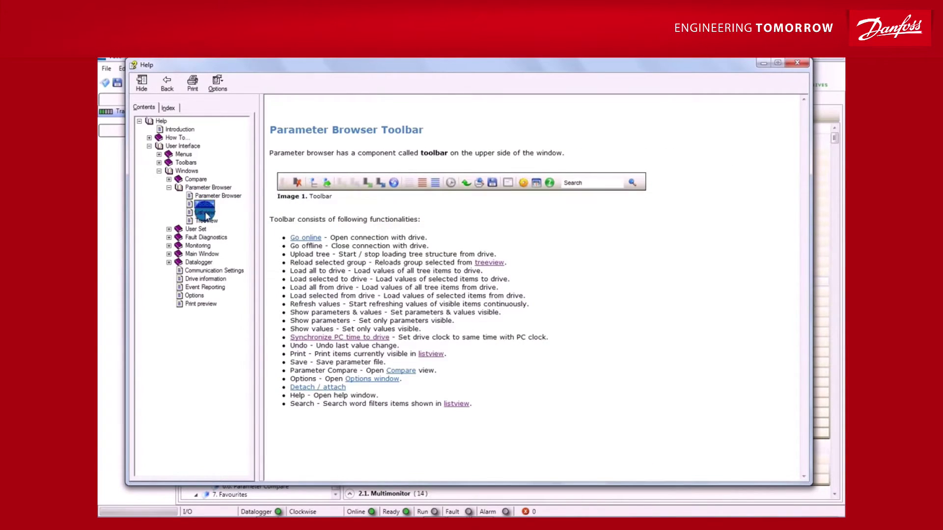
pyautogui.click(205, 213)
pyautogui.click(205, 221)
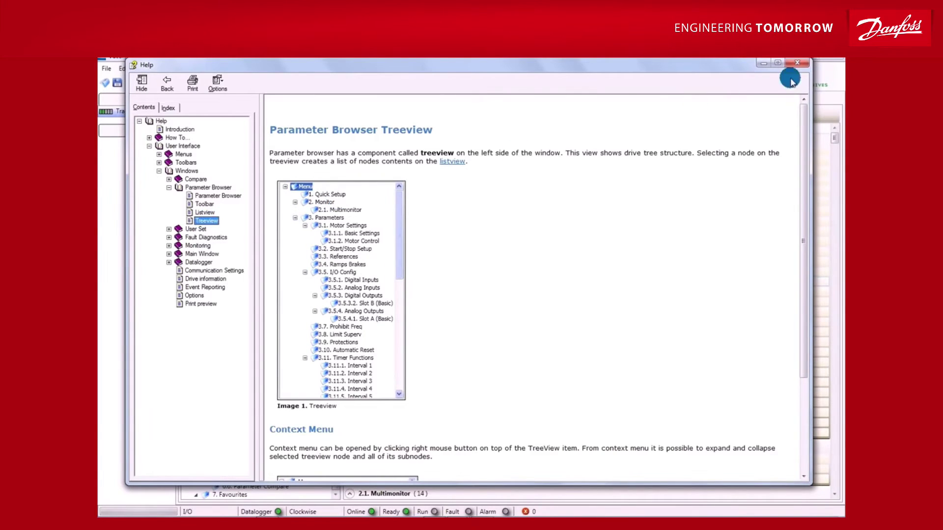
pyautogui.click(796, 63)
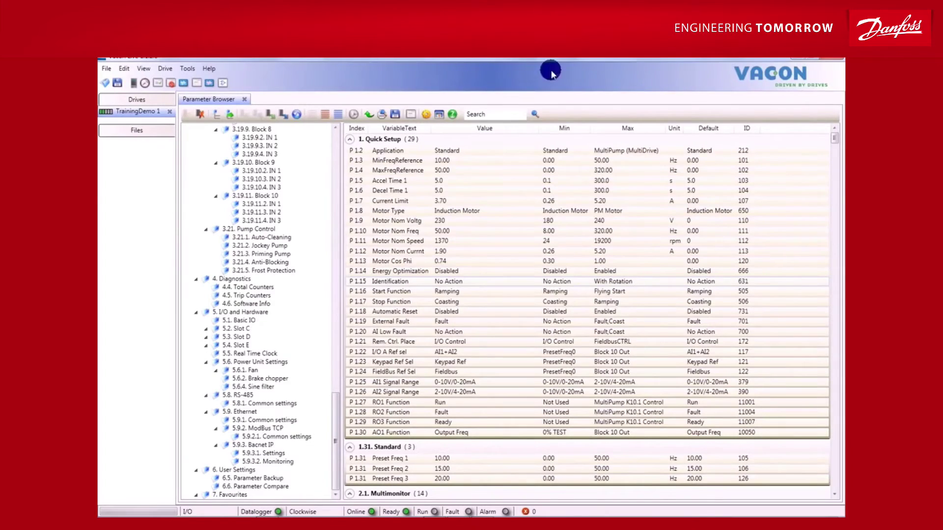
pyautogui.click(211, 69)
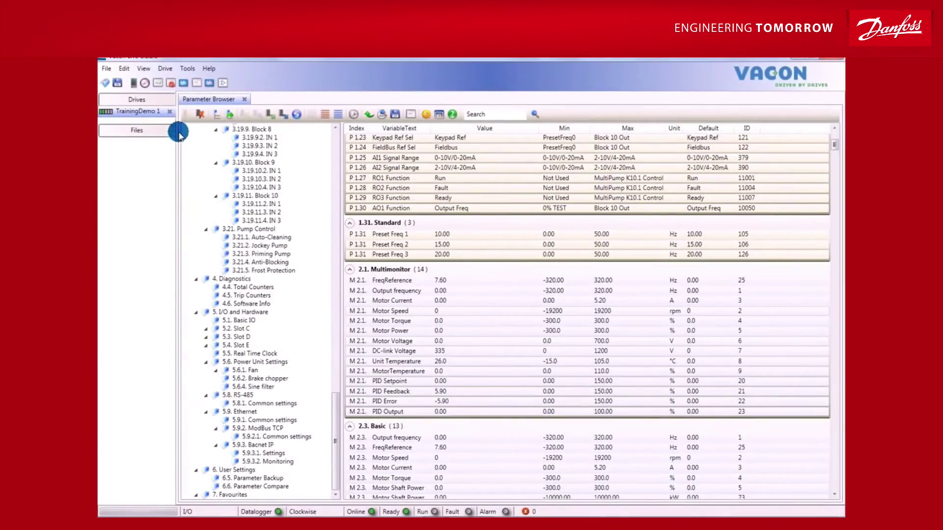
# - Open a new monitoring view and apply the From Drivetime time format in its monitor settings
pyautogui.click(183, 83)
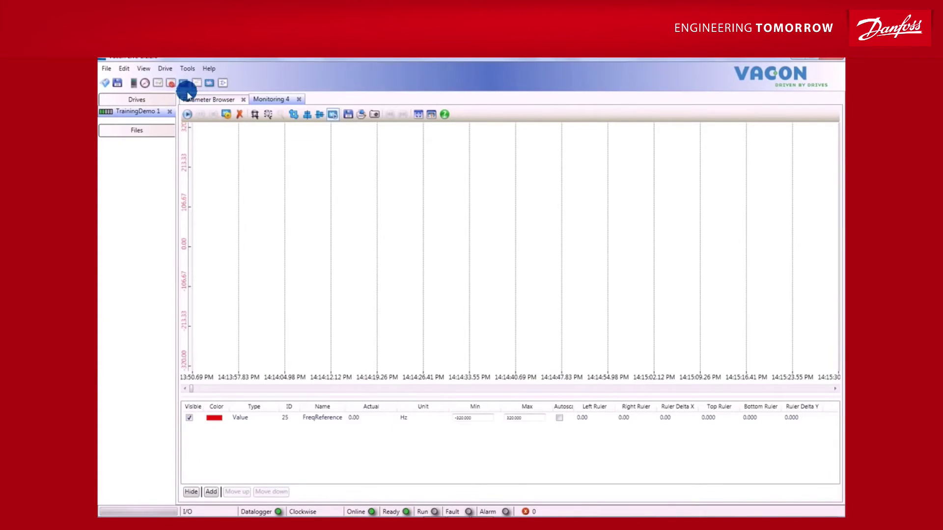
pyautogui.click(226, 116)
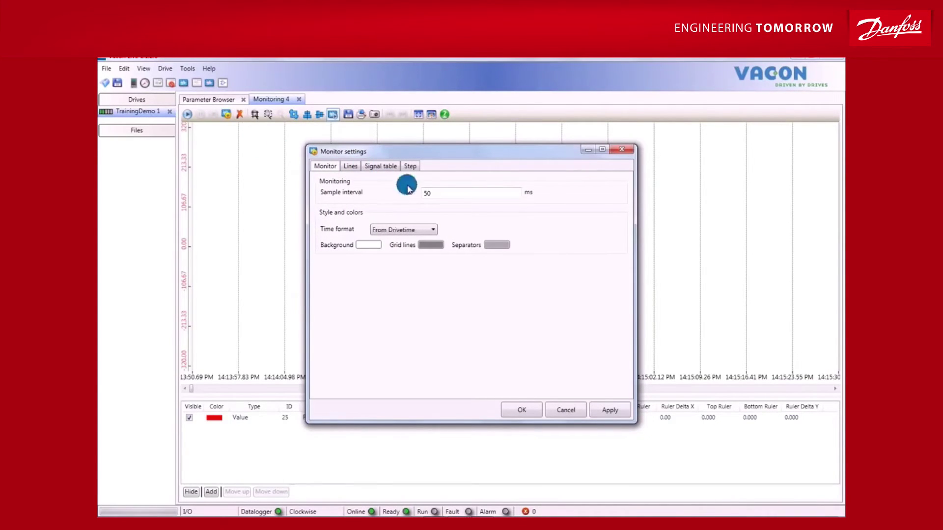
pyautogui.click(423, 192)
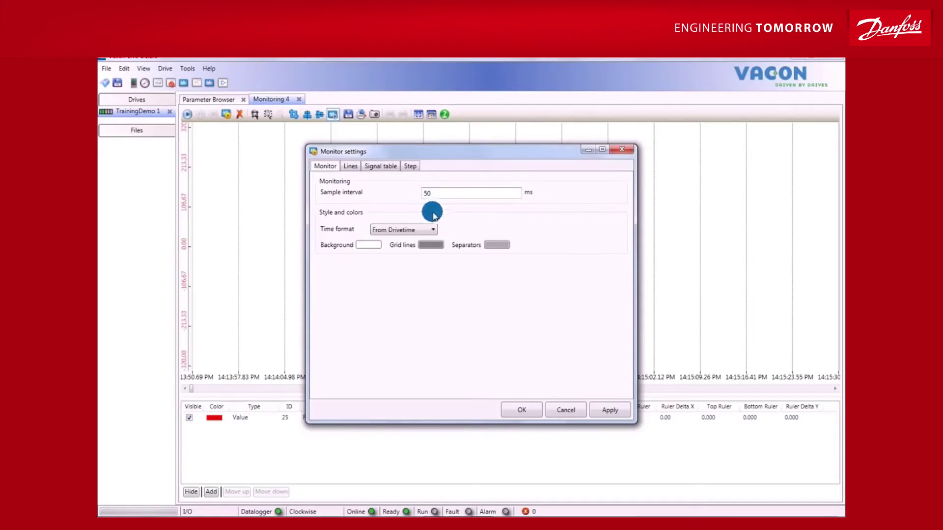
pyautogui.click(432, 229)
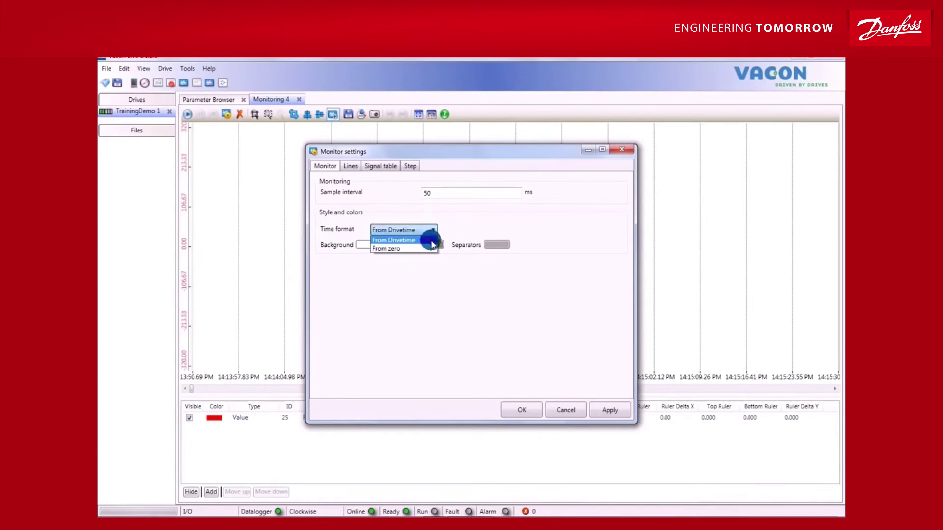
pyautogui.click(431, 241)
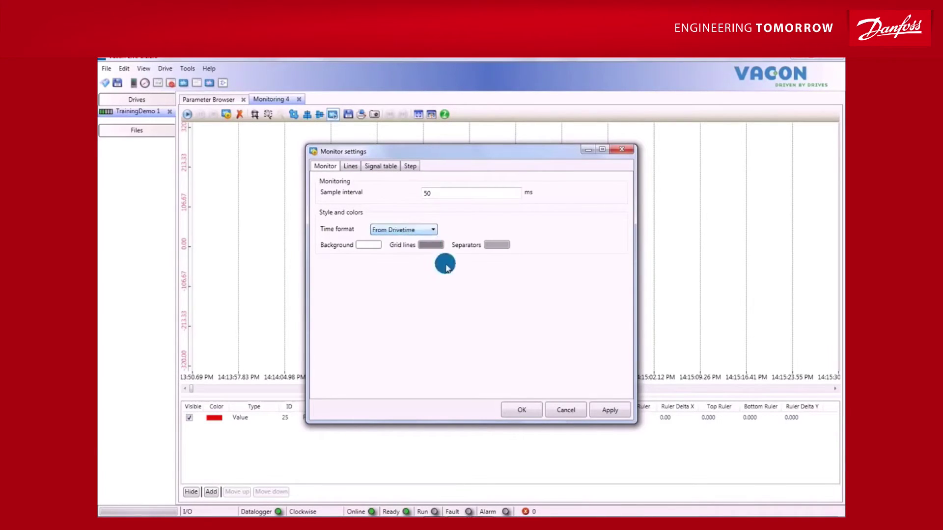
pyautogui.click(529, 409)
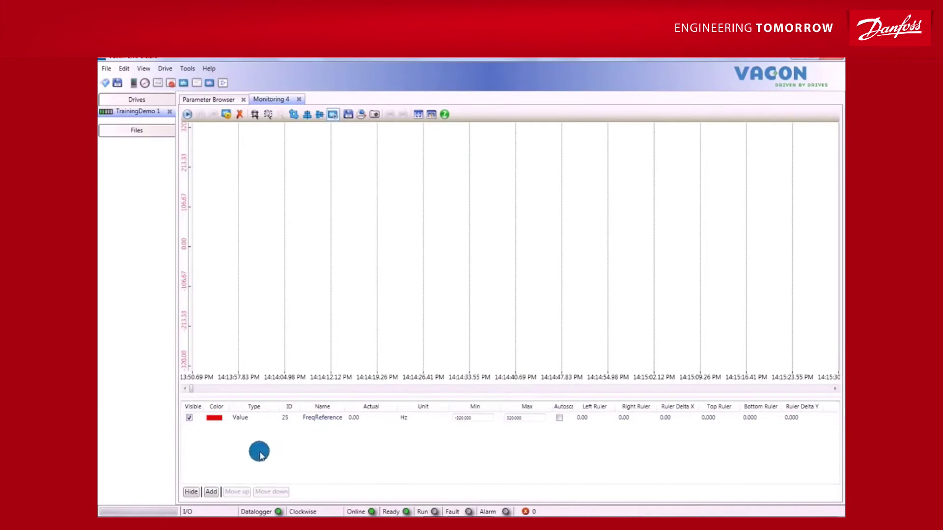
# - Add the Multimonitor value Motor Current (ID 3) to the monitoring view's signal table
pyautogui.click(211, 492)
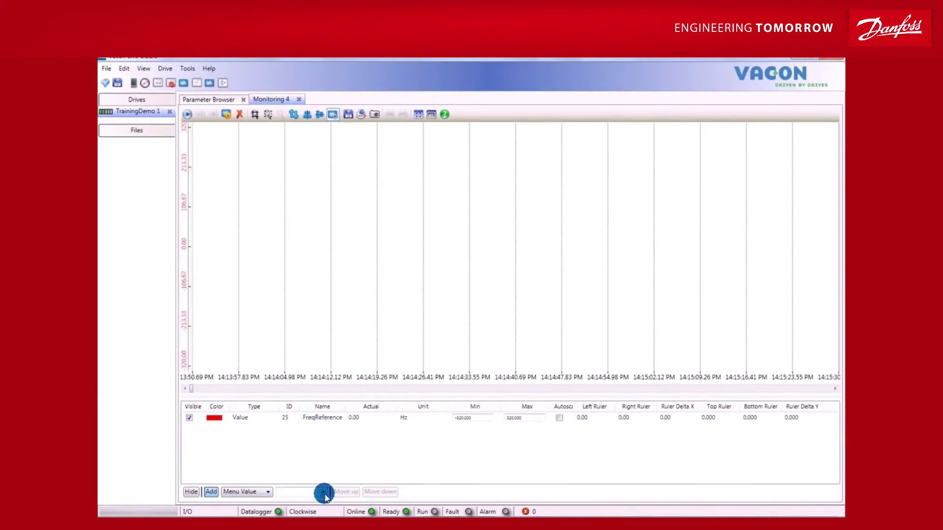
pyautogui.click(307, 495)
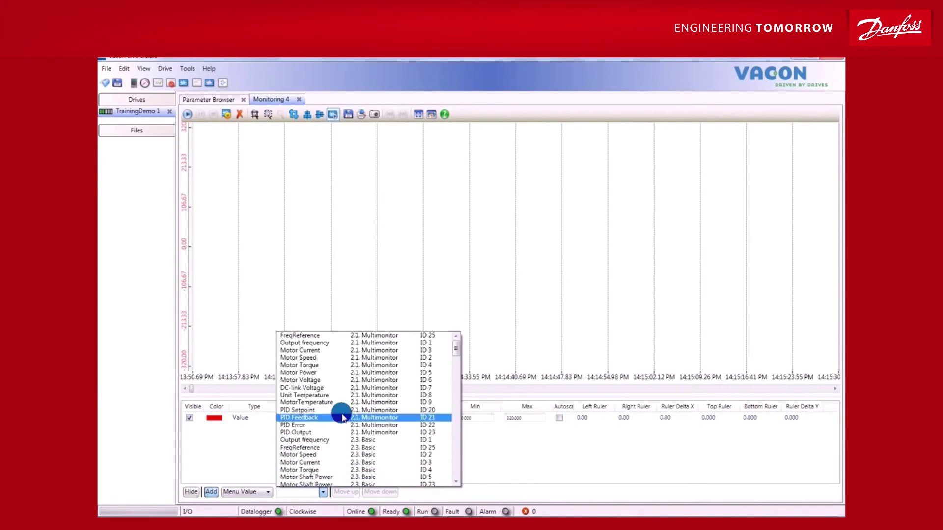
pyautogui.click(338, 350)
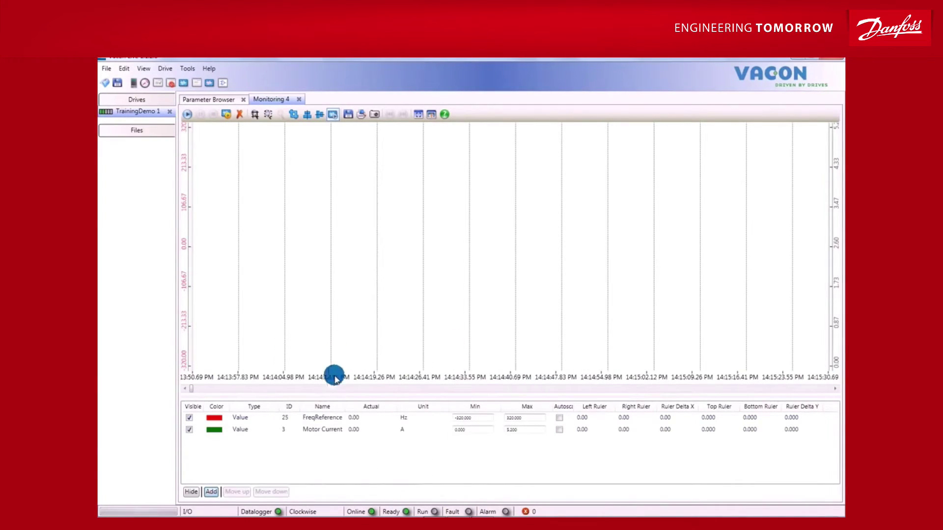
pyautogui.click(325, 431)
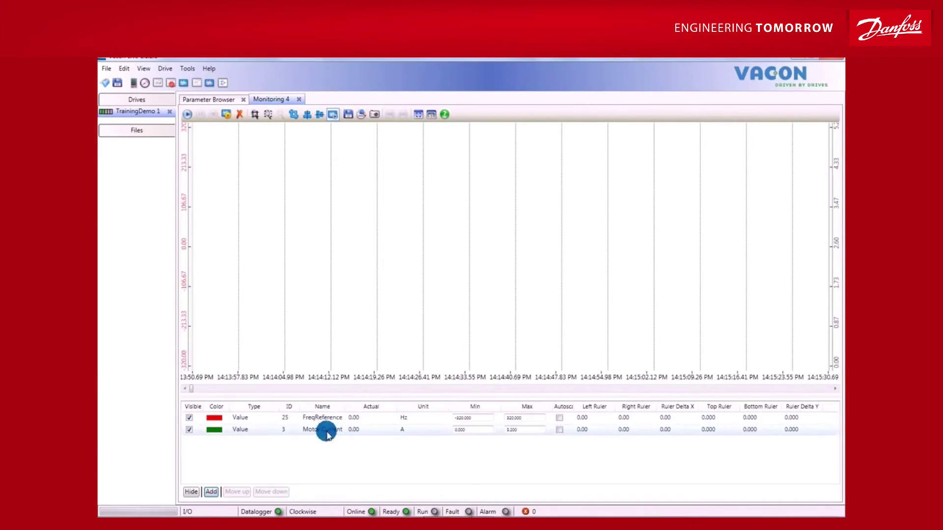
# - From the parameter browser's Multimonitor group, send the DC-link Voltage signal to Monitoring 4
pyautogui.click(218, 102)
pyautogui.scroll(-2, 373, 277)
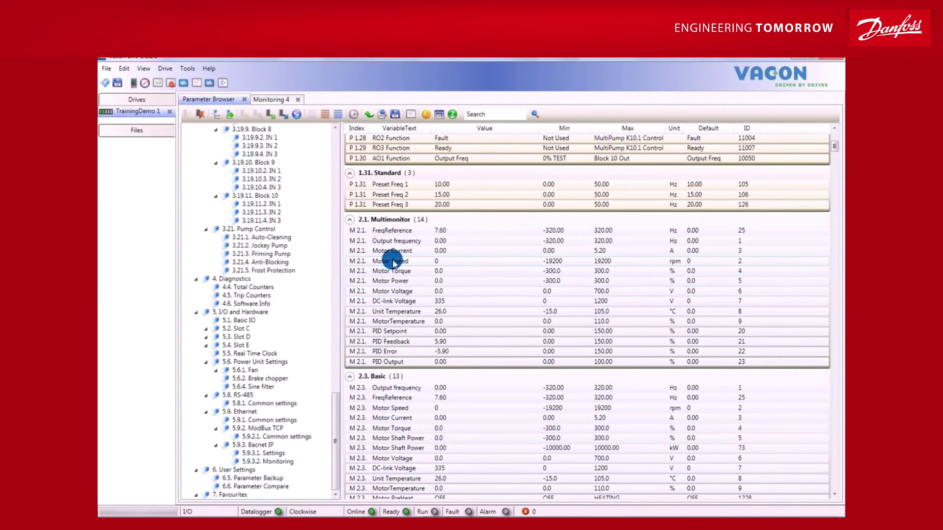
pyautogui.click(405, 305)
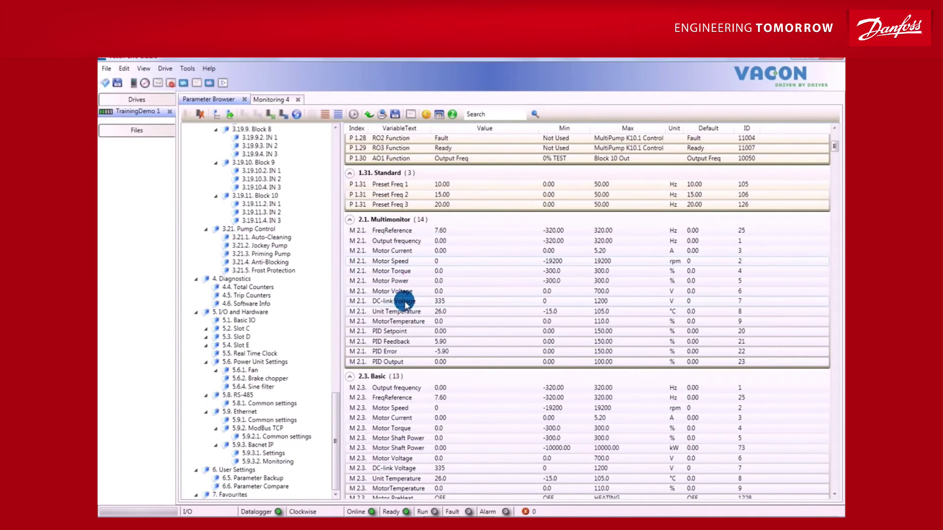
pyautogui.rightClick(405, 304)
pyautogui.moveTo(451, 313)
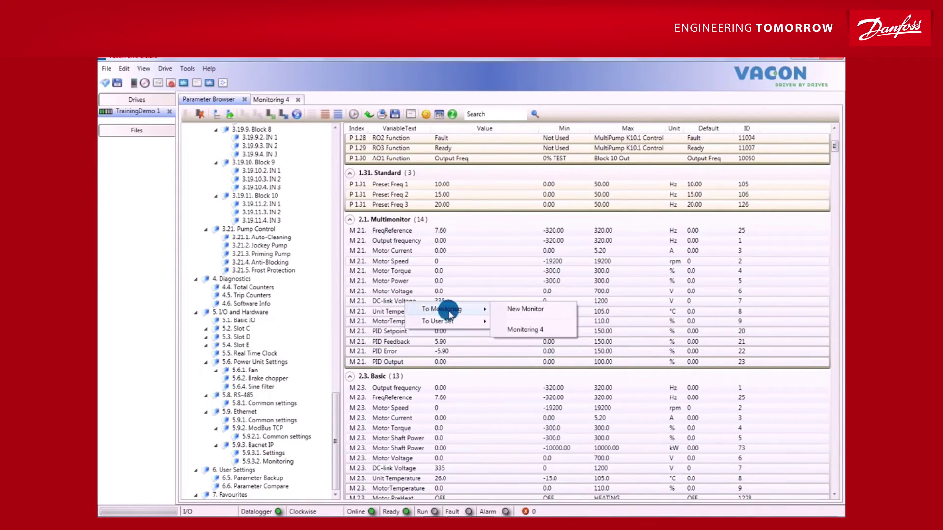
pyautogui.click(540, 330)
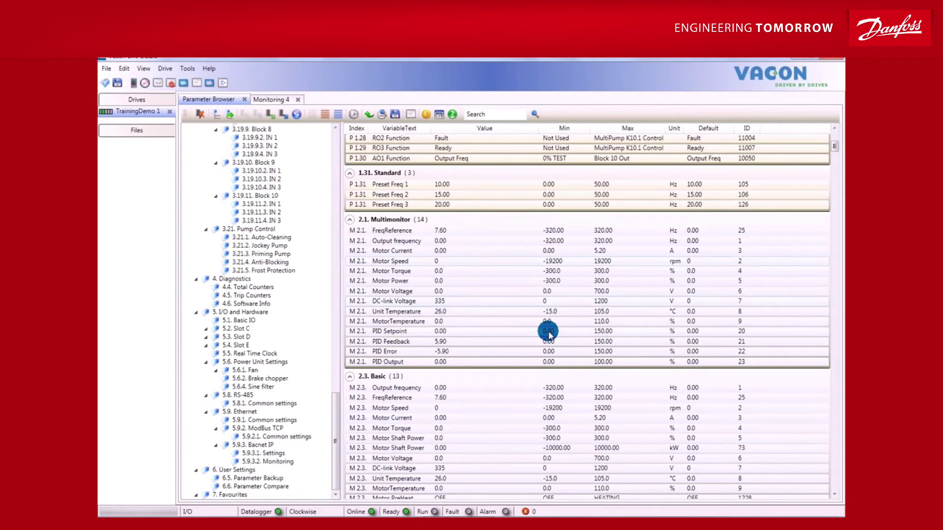
# - Return to the Monitoring 4 view and start monitoring the selected drive signals
pyautogui.click(274, 101)
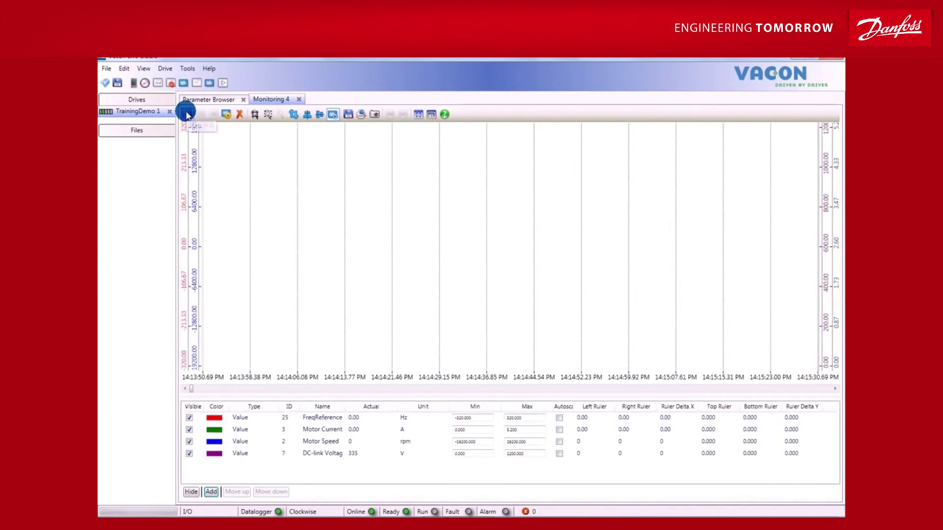
pyautogui.click(187, 114)
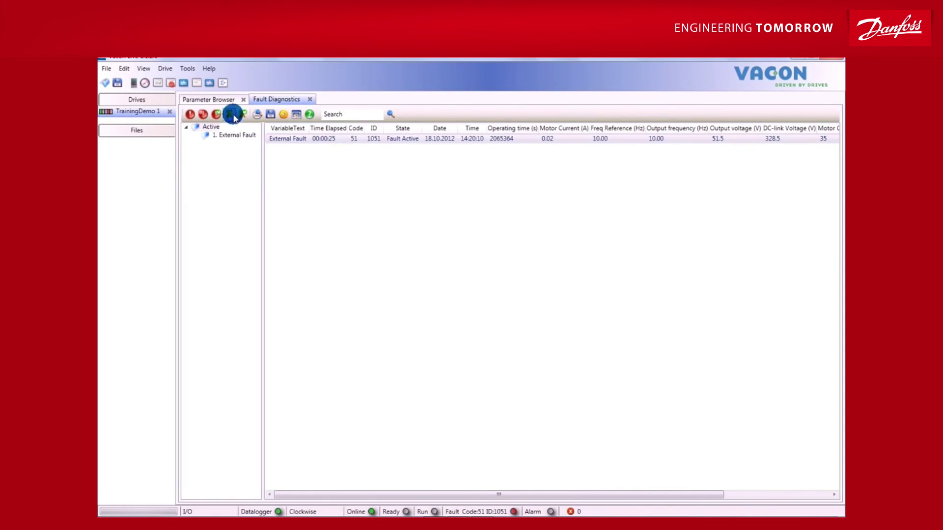
# - Reset the active External Fault in Fault Diagnostics
pyautogui.click(217, 114)
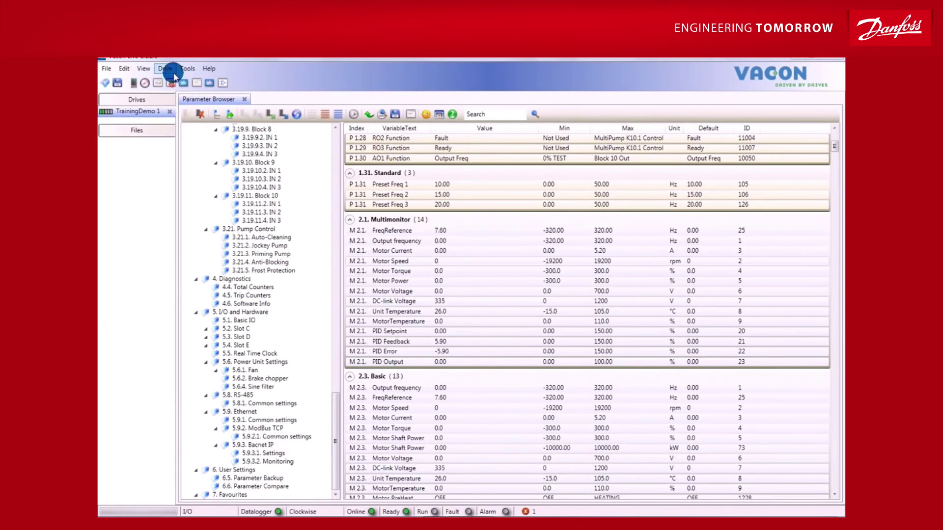
# - Load the drive's service information without a comment and save it in Documents as the zip file Vacon100ServiceInfo
pyautogui.click(170, 70)
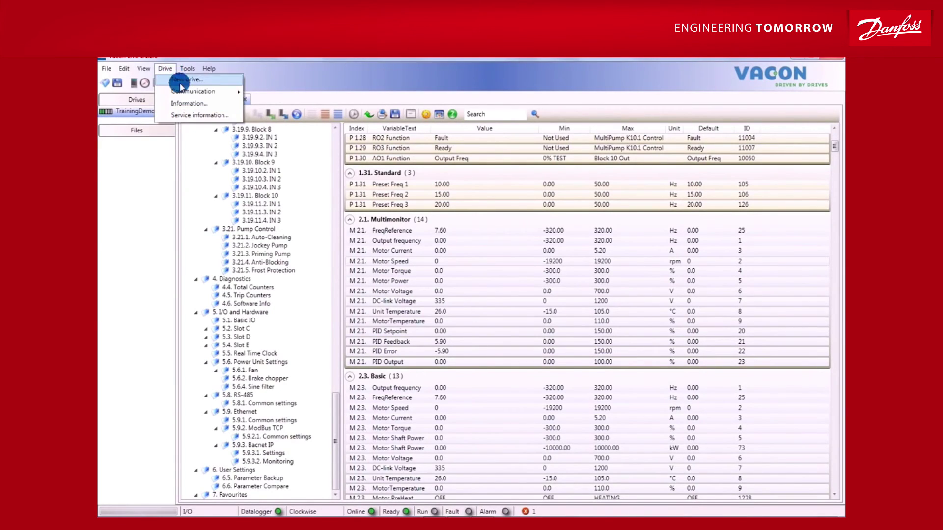
pyautogui.click(192, 116)
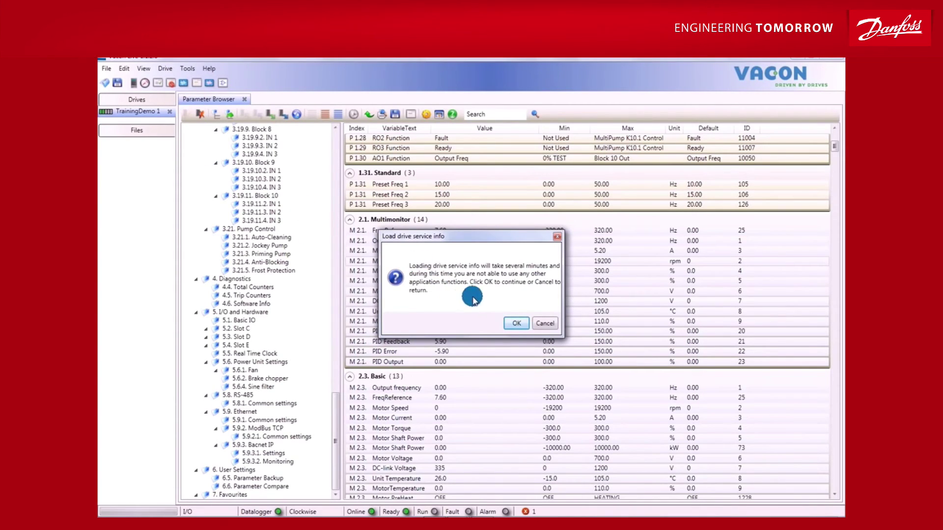
pyautogui.click(515, 324)
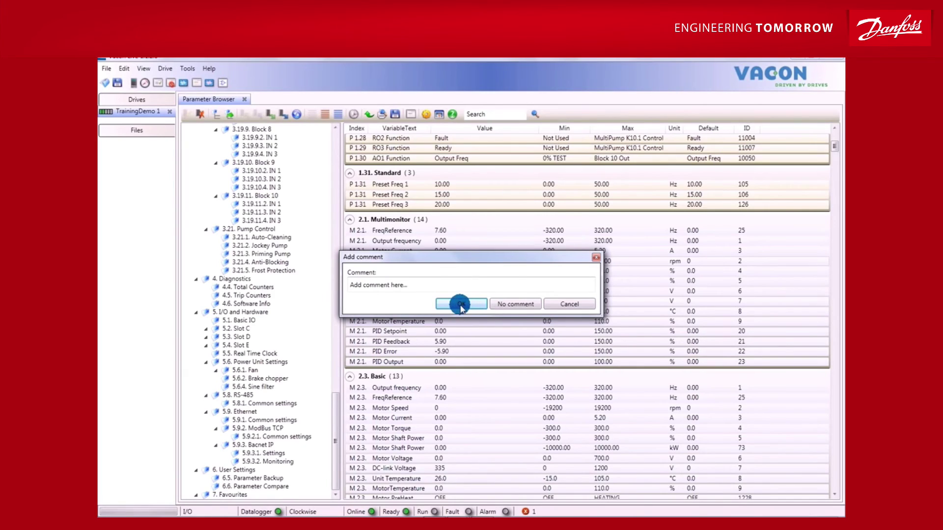
pyautogui.click(509, 306)
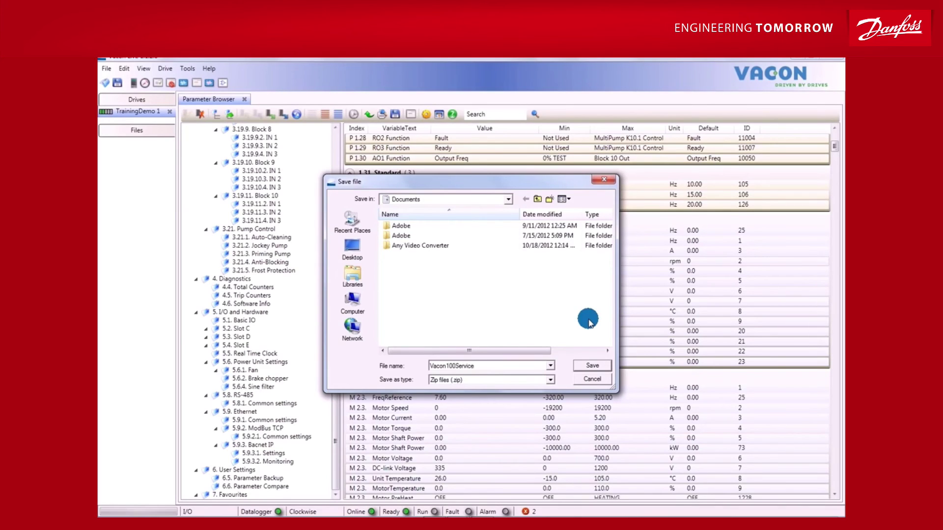
pyautogui.click(592, 365)
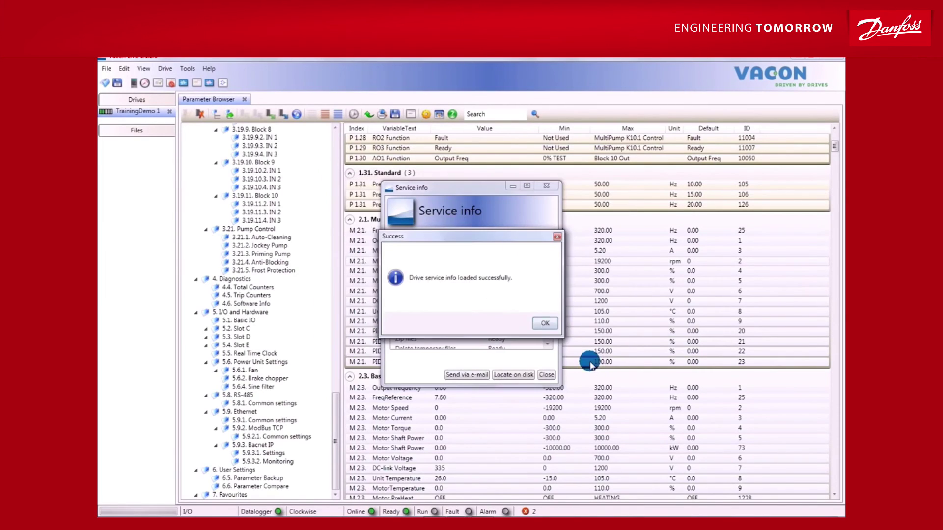
pyautogui.click(546, 324)
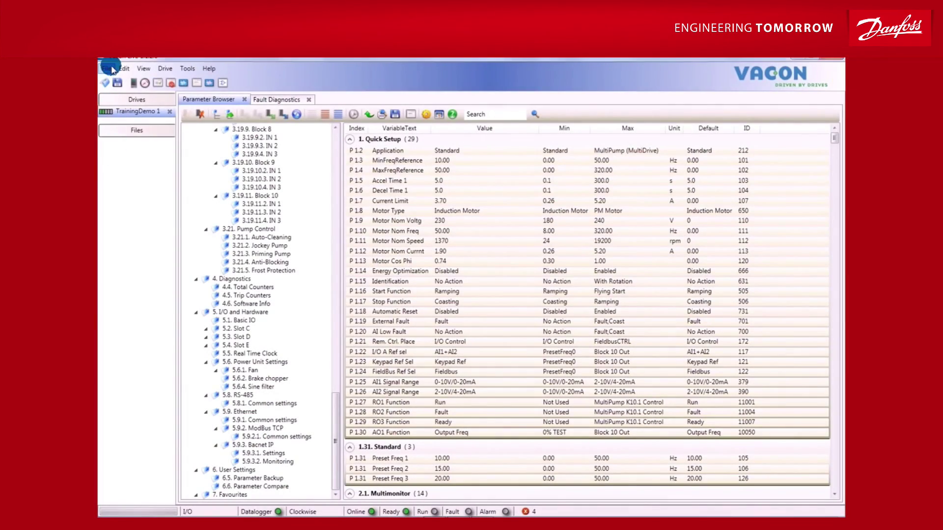
# - Start saving the drive's parameters as a new file in Documents, named Vacon100ParameterFile
pyautogui.click(109, 68)
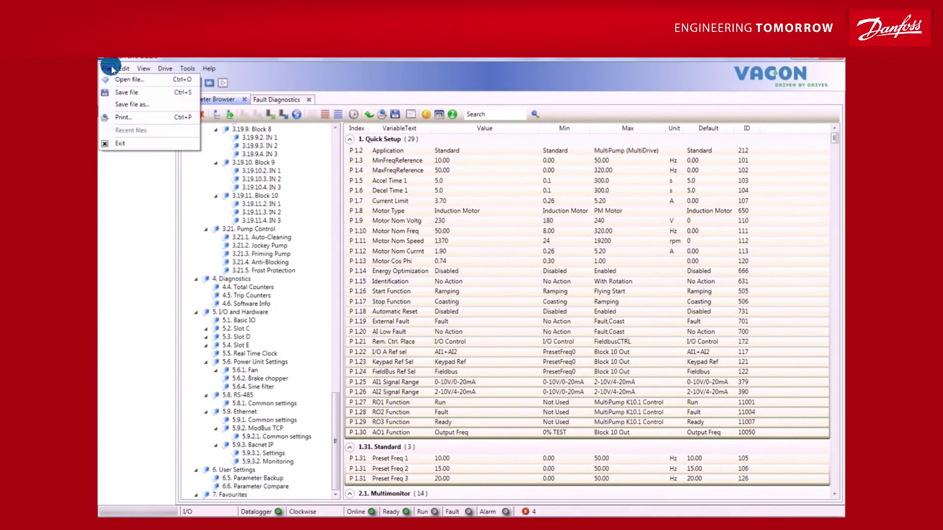
pyautogui.click(131, 105)
pyautogui.click(446, 364)
pyautogui.write('Vac')
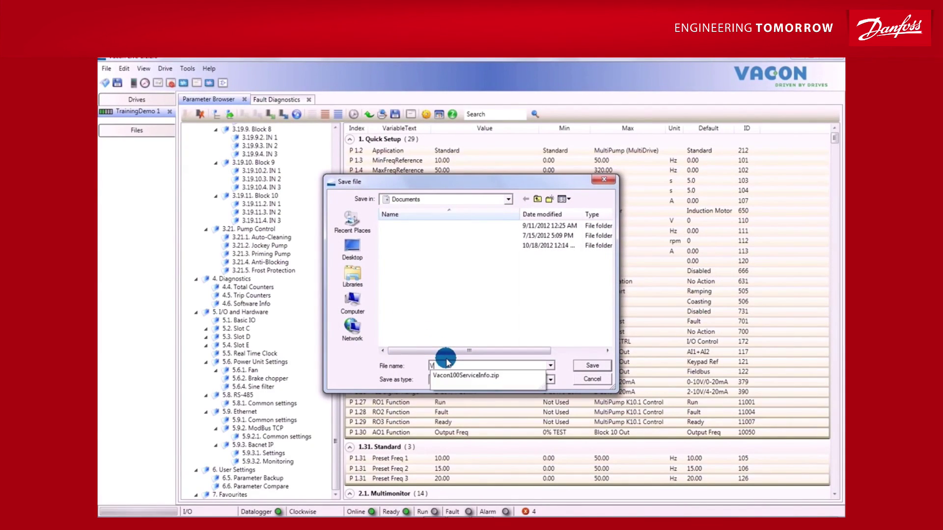
pyautogui.write('on10ParameterFile')
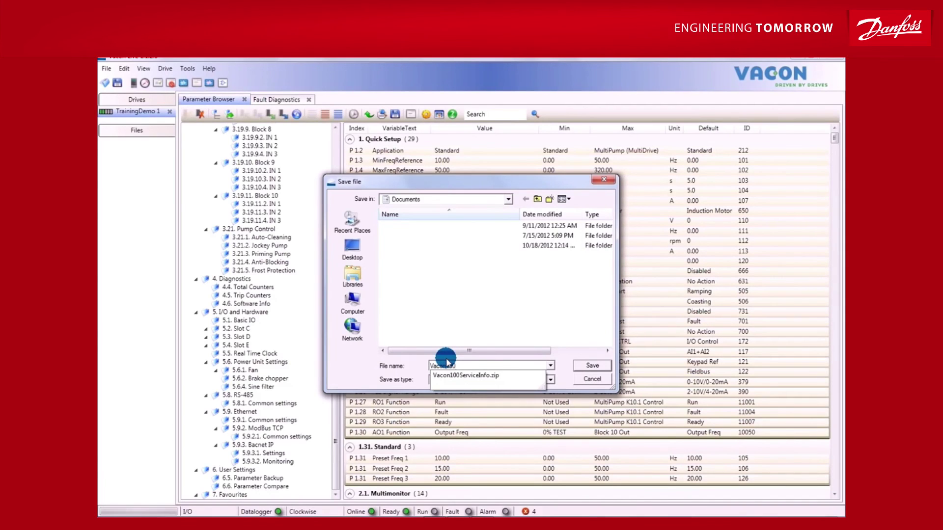